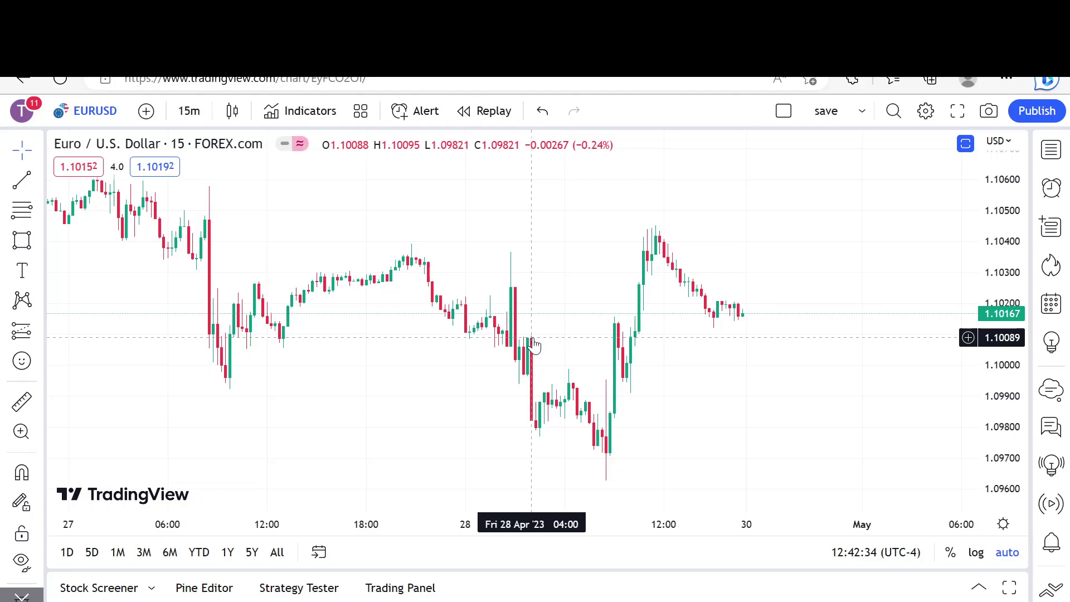
Step: Draw a horizontal trend line at about 1.0994 across the candles from about 04:30 to 08:30 on 28 April
{"action": "scroll", "coordinate": [563, 399], "scroll_direction": "up", "scroll_amount": 5}
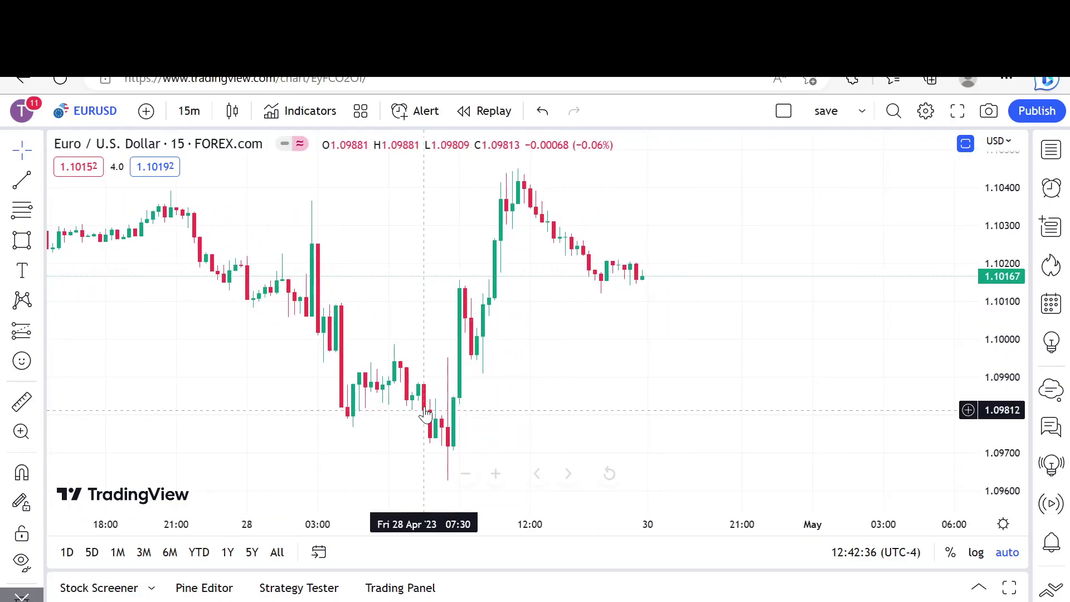
{"action": "scroll", "coordinate": [423, 407], "scroll_direction": "left", "scroll_amount": 1}
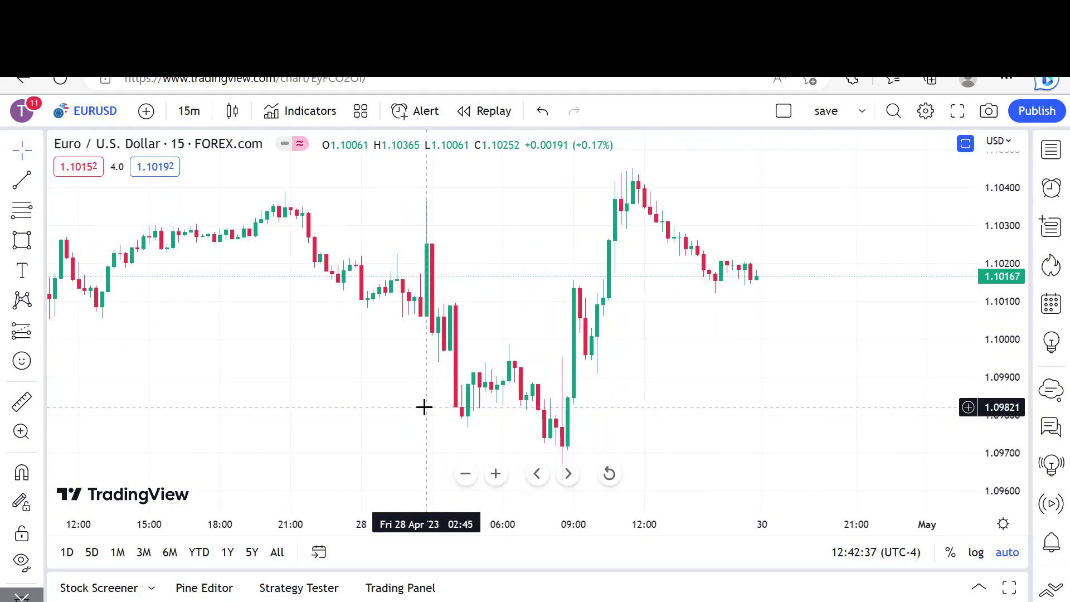
{"action": "left_click", "coordinate": [23, 183]}
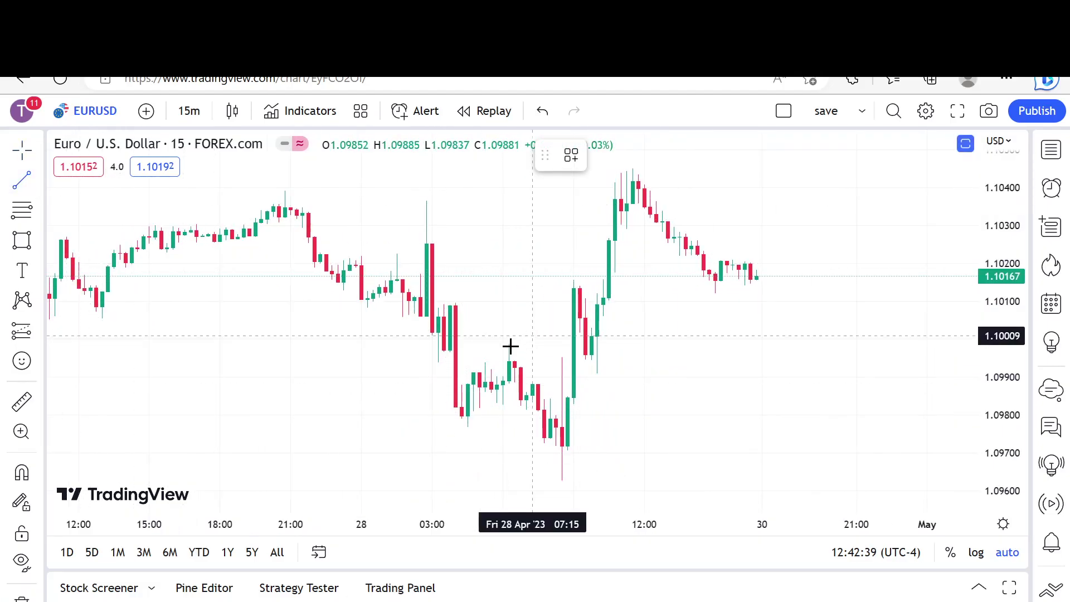
{"action": "left_click", "coordinate": [467, 363]}
{"action": "left_click", "coordinate": [562, 363]}
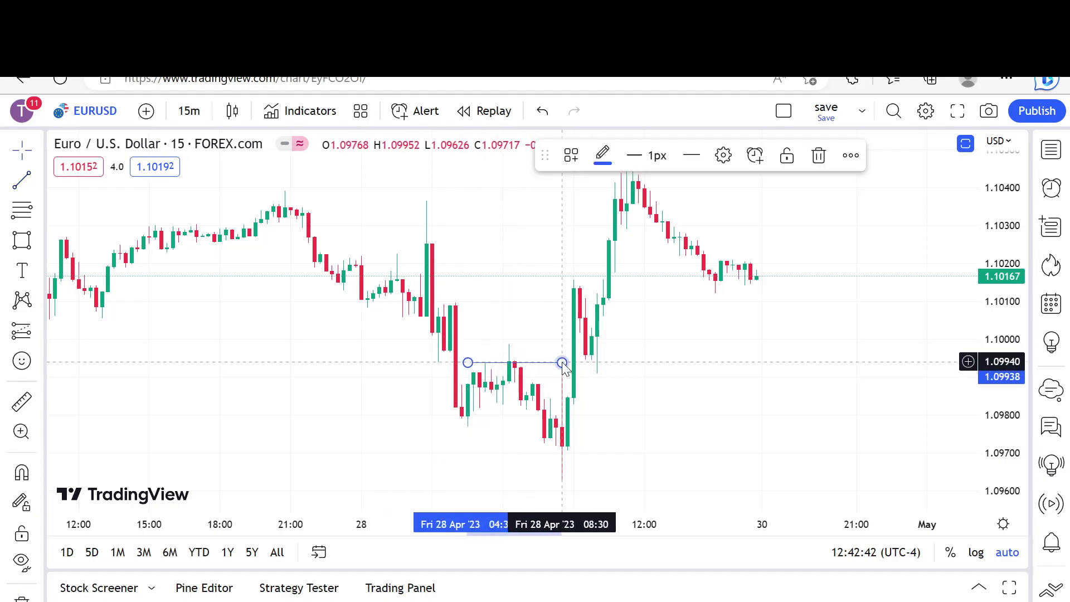
{"action": "left_click", "coordinate": [484, 429]}
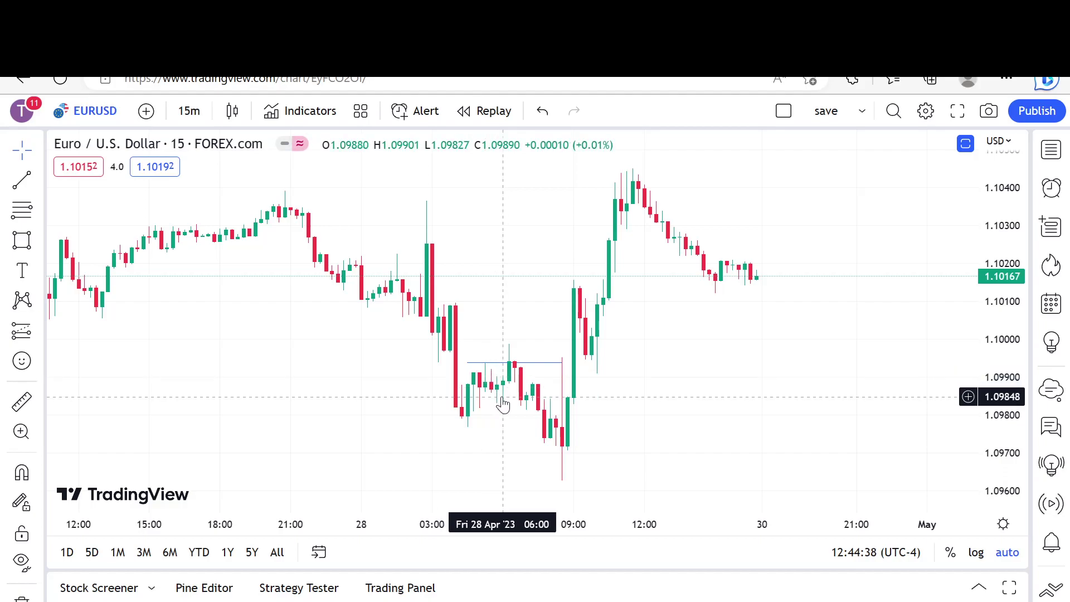
{"action": "left_click", "coordinate": [485, 372]}
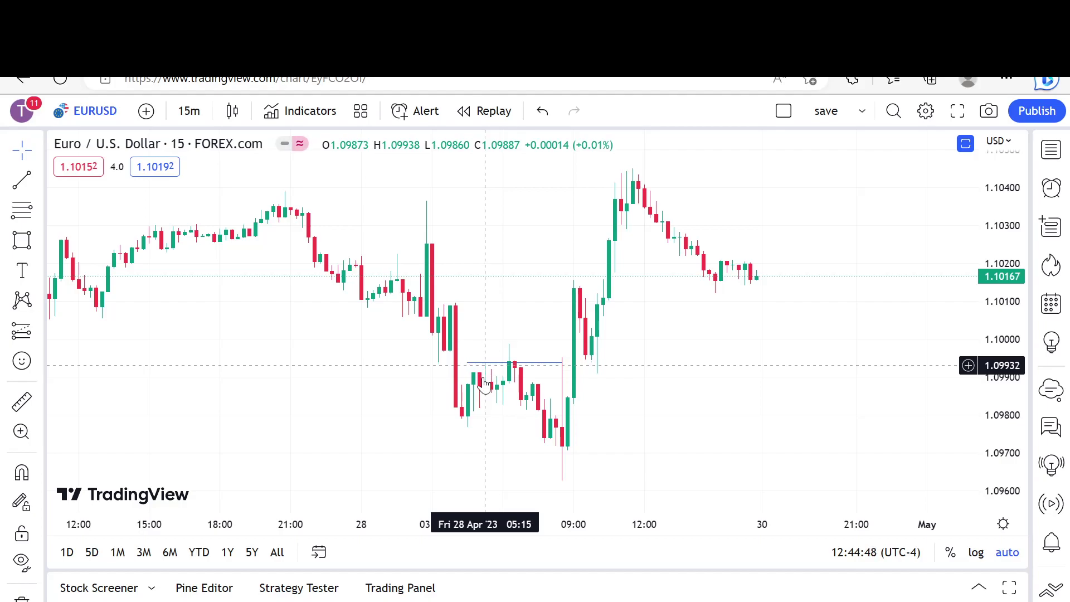
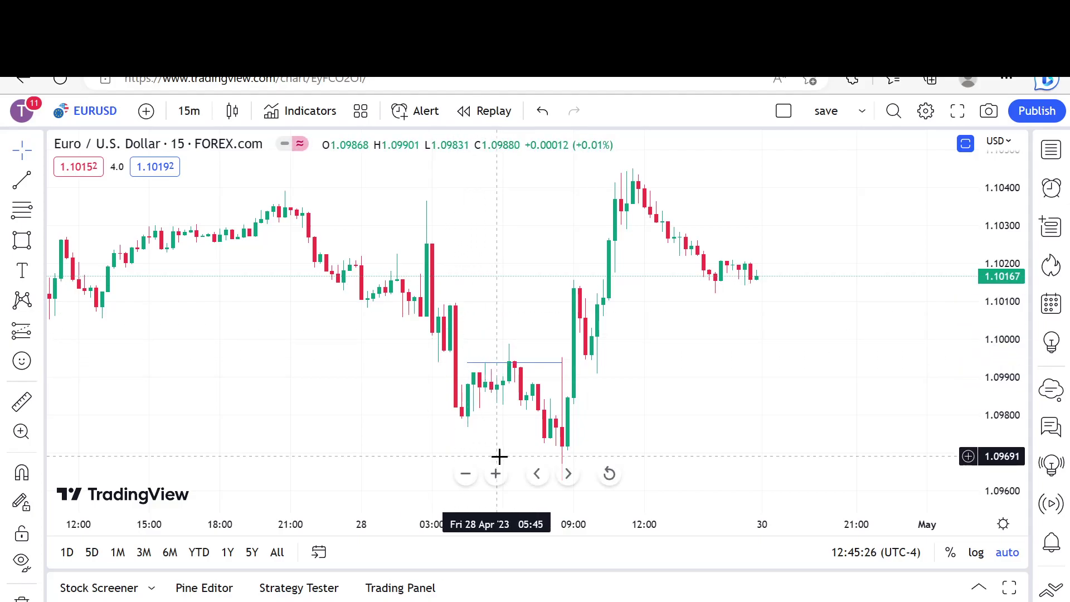
Step: Draw a steep trend line from the horizontal line at about 1.0994 up to about 1.1041, and delete it
{"action": "left_click", "coordinate": [21, 180]}
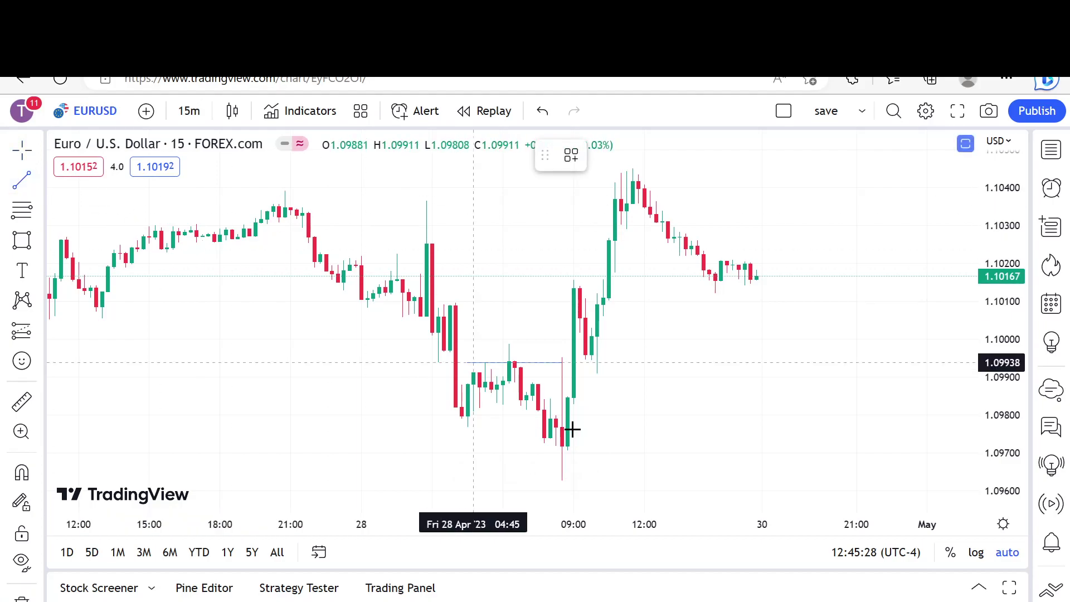
{"action": "left_click", "coordinate": [509, 363]}
{"action": "left_click", "coordinate": [538, 185]}
{"action": "left_click", "coordinate": [459, 193]}
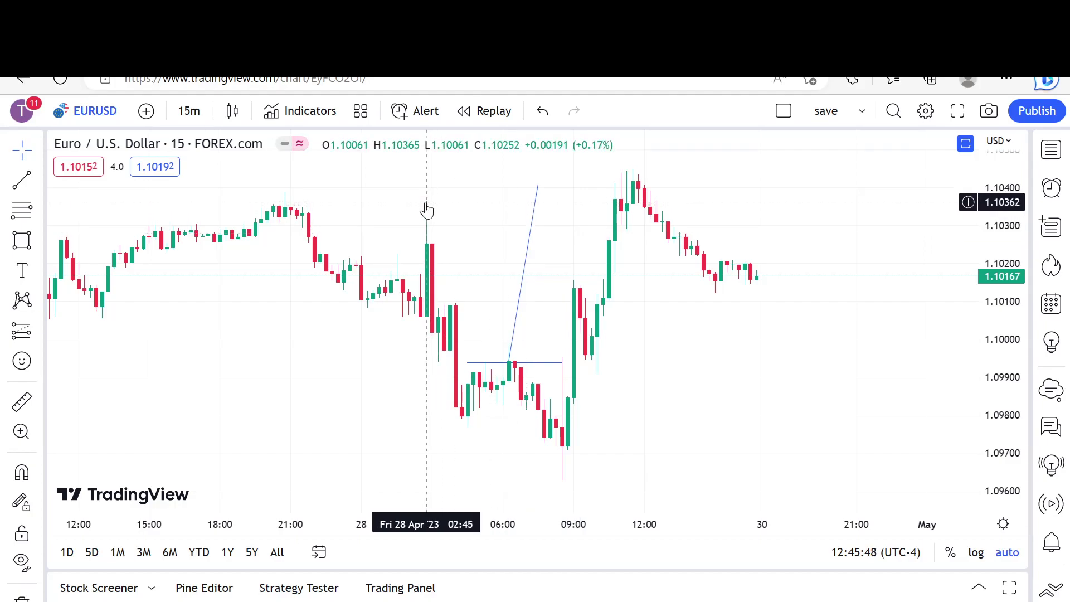
{"action": "left_click", "coordinate": [522, 282]}
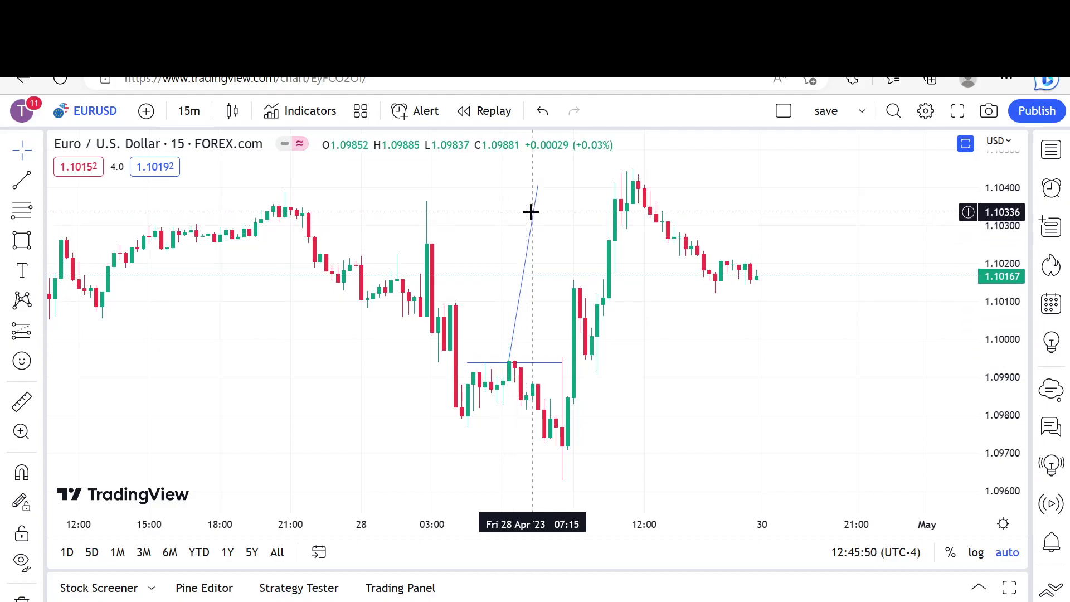
{"action": "left_click", "coordinate": [542, 312]}
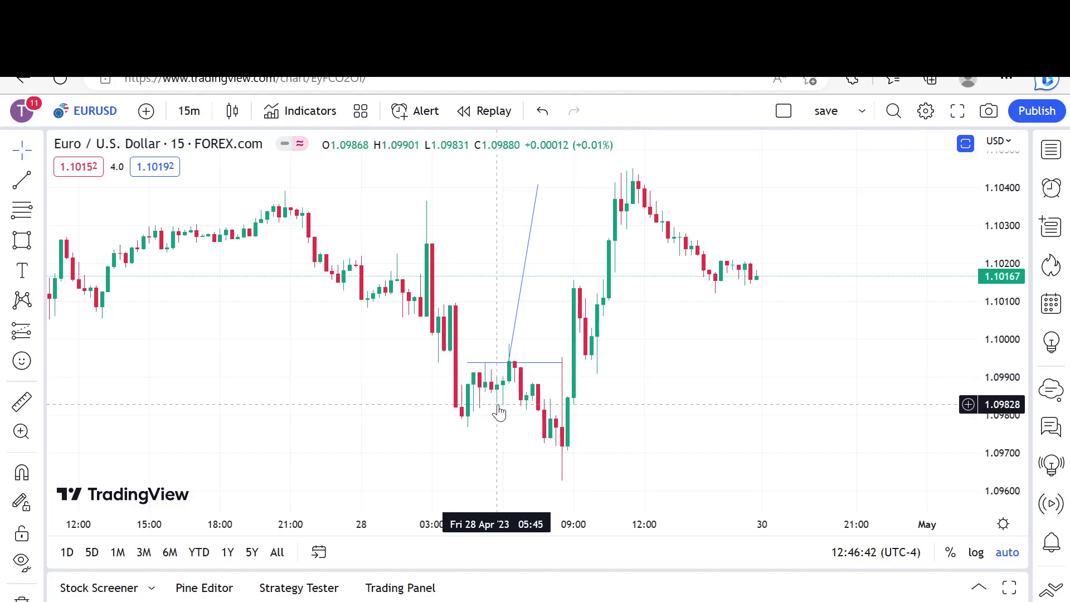
{"action": "left_click", "coordinate": [521, 291]}
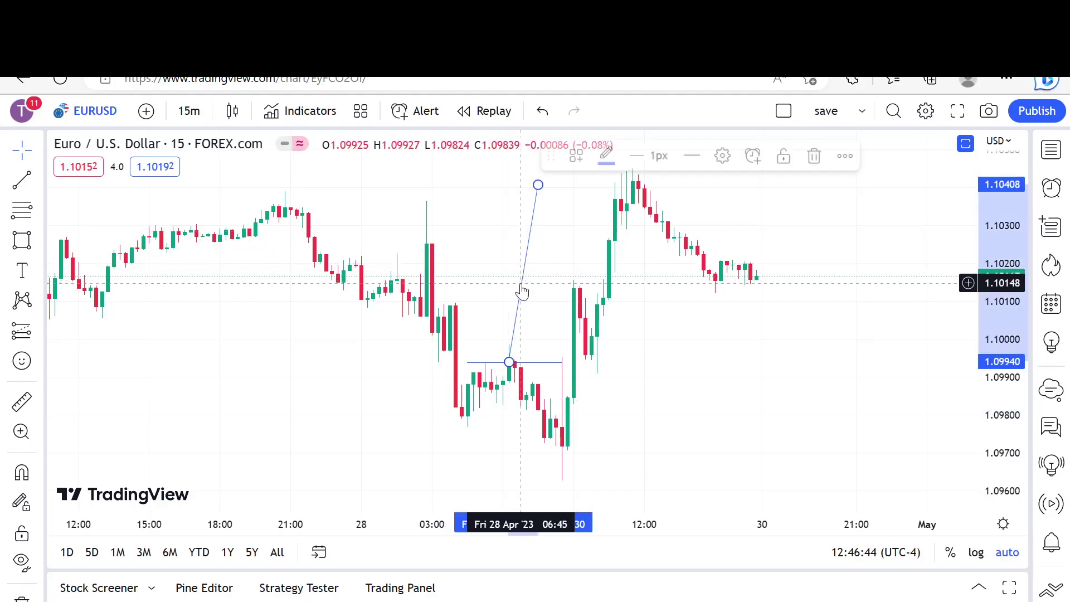
{"action": "key", "text": "Delete"}
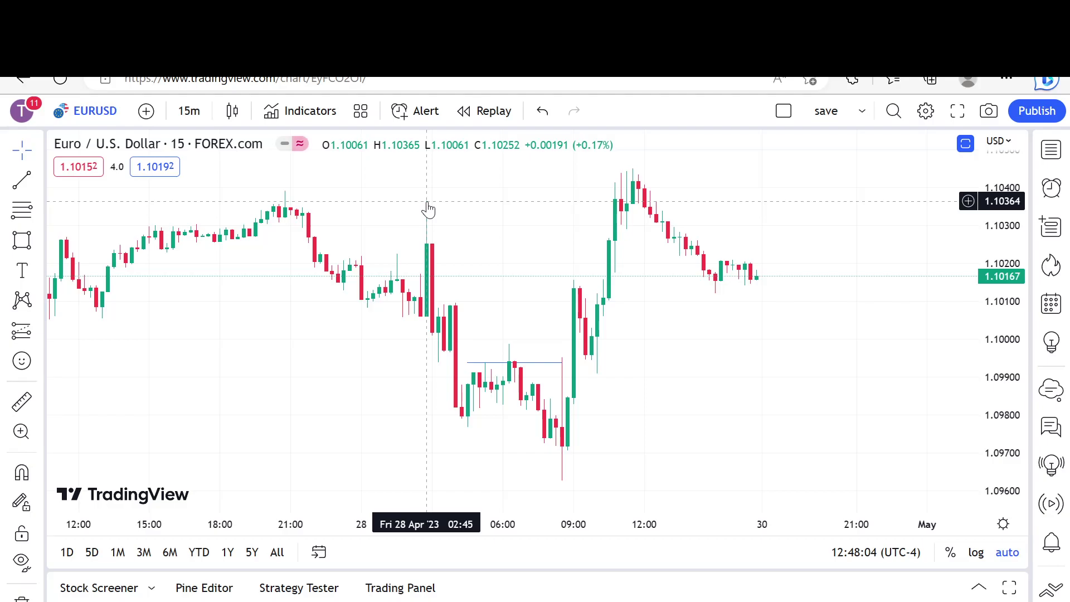
Step: Switch the EURUSD chart to the 1-hour interval, with the latest candles enlarged
{"action": "left_click", "coordinate": [198, 109]}
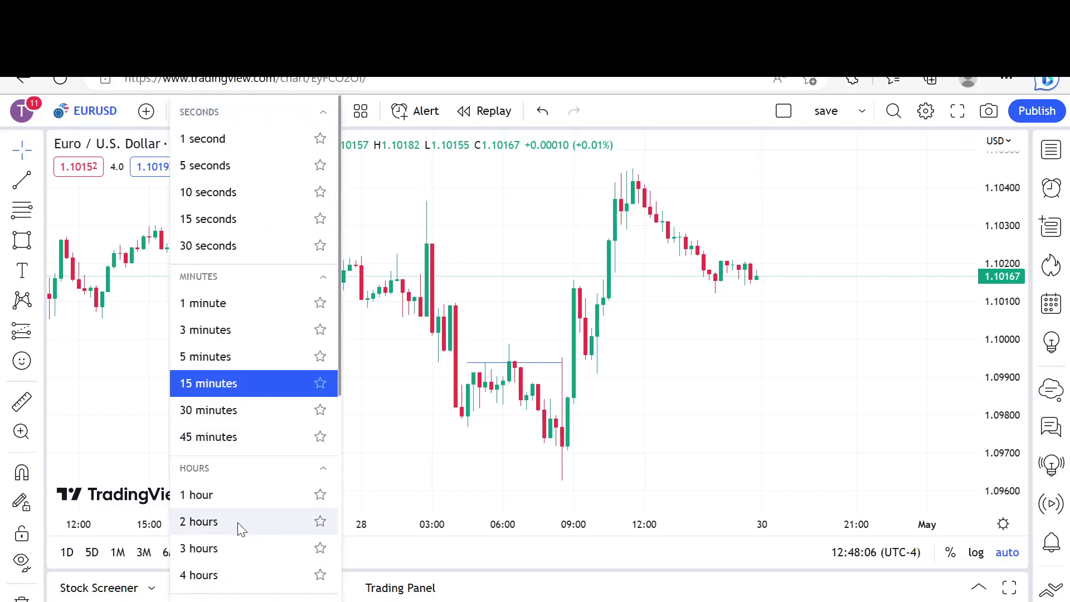
{"action": "left_click", "coordinate": [222, 495]}
{"action": "scroll", "coordinate": [286, 359], "scroll_direction": "up", "scroll_amount": 2}
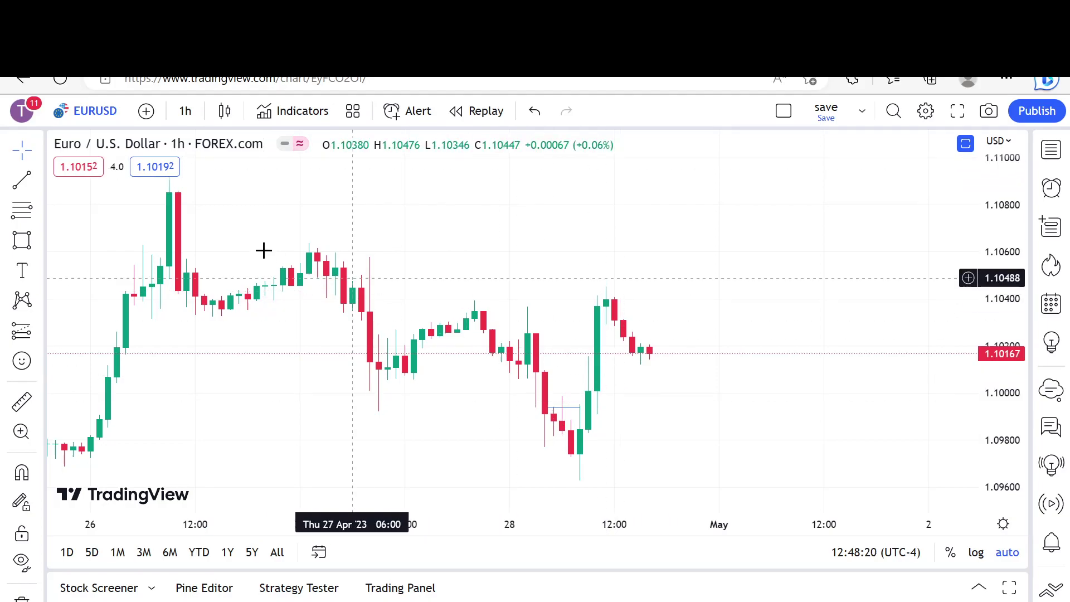
Step: Draw a rectangle zone from 28 April 07:00 at about 1.1015 to the start of May at about 1.1029
{"action": "left_click", "coordinate": [22, 240]}
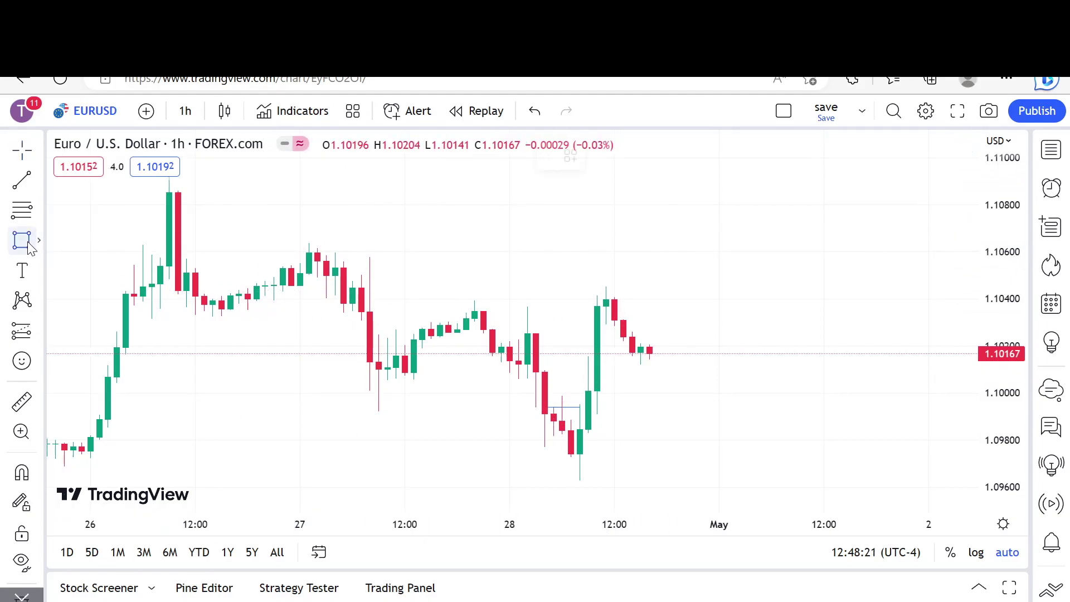
{"action": "left_click", "coordinate": [570, 357]}
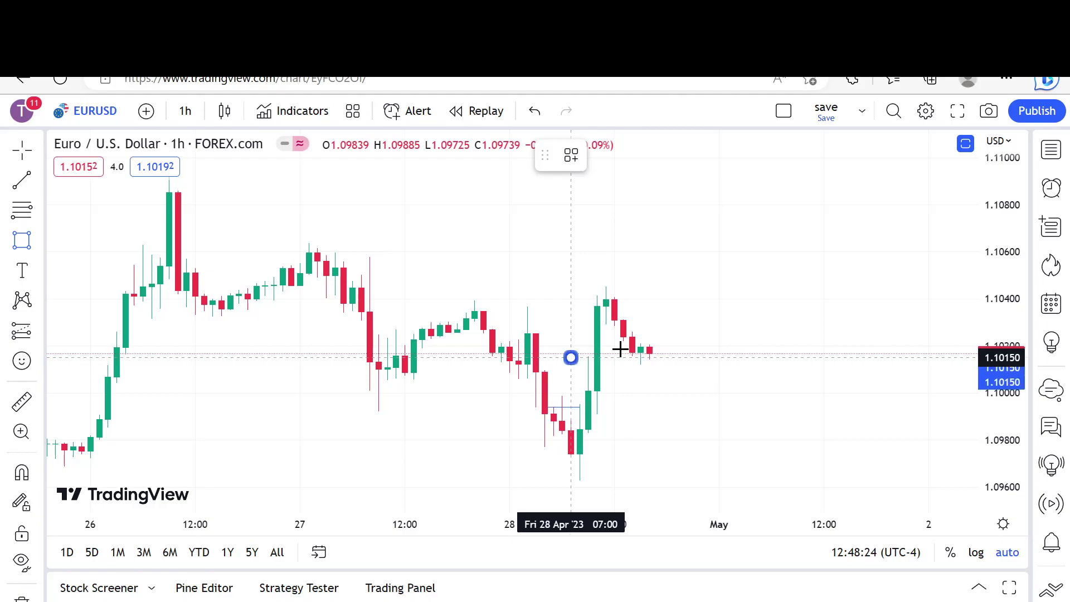
{"action": "left_click", "coordinate": [719, 324]}
{"action": "left_click", "coordinate": [521, 292]}
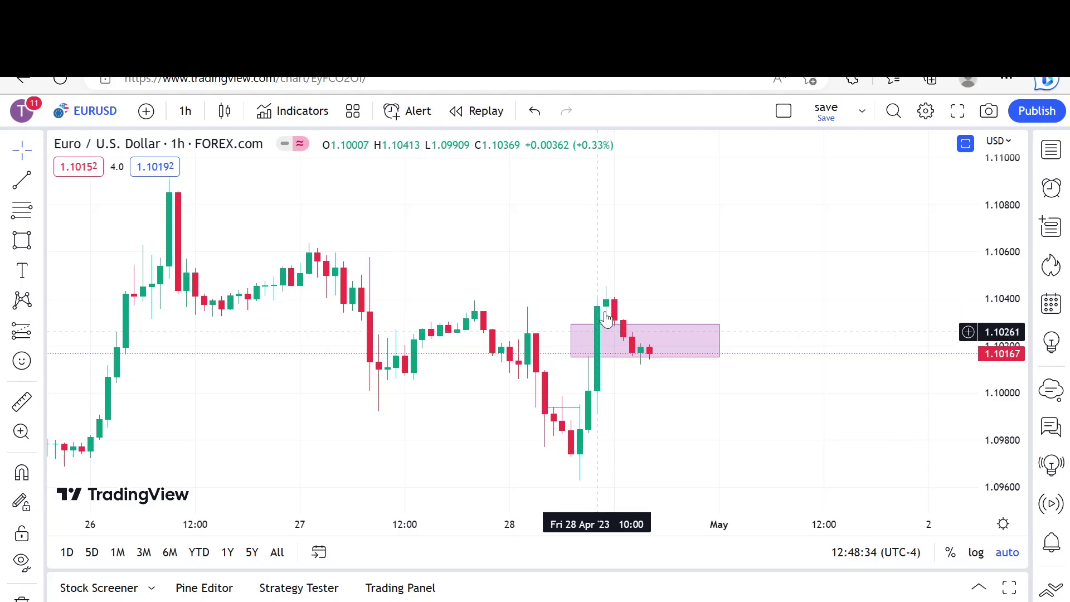
Step: Return the chart to the 15-minute interval to review the trend line and rectangle, and dismiss the advertisement
{"action": "left_click", "coordinate": [187, 111]}
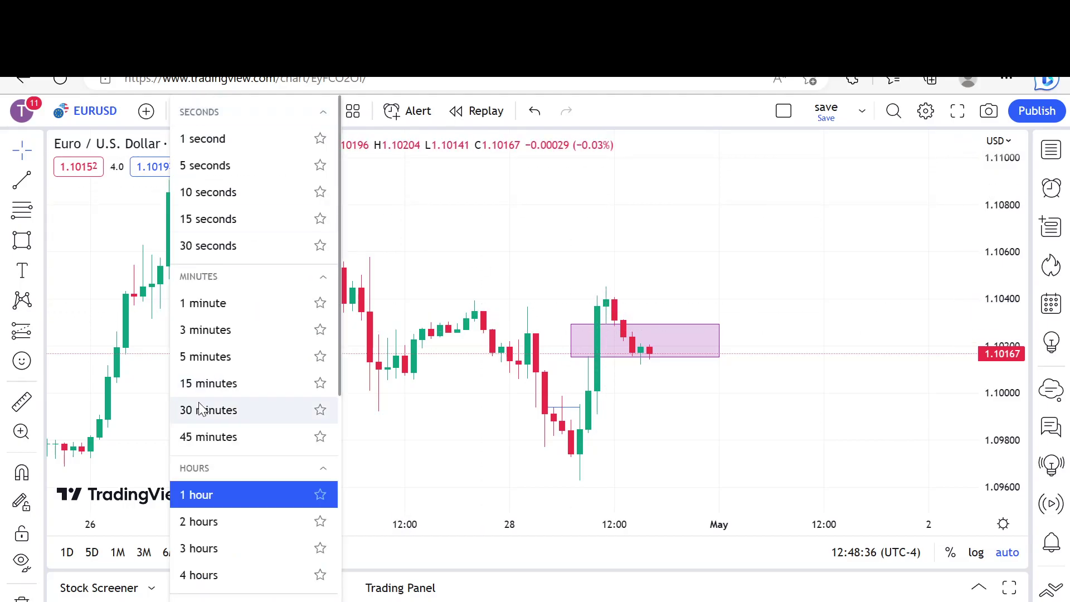
{"action": "left_click", "coordinate": [181, 385]}
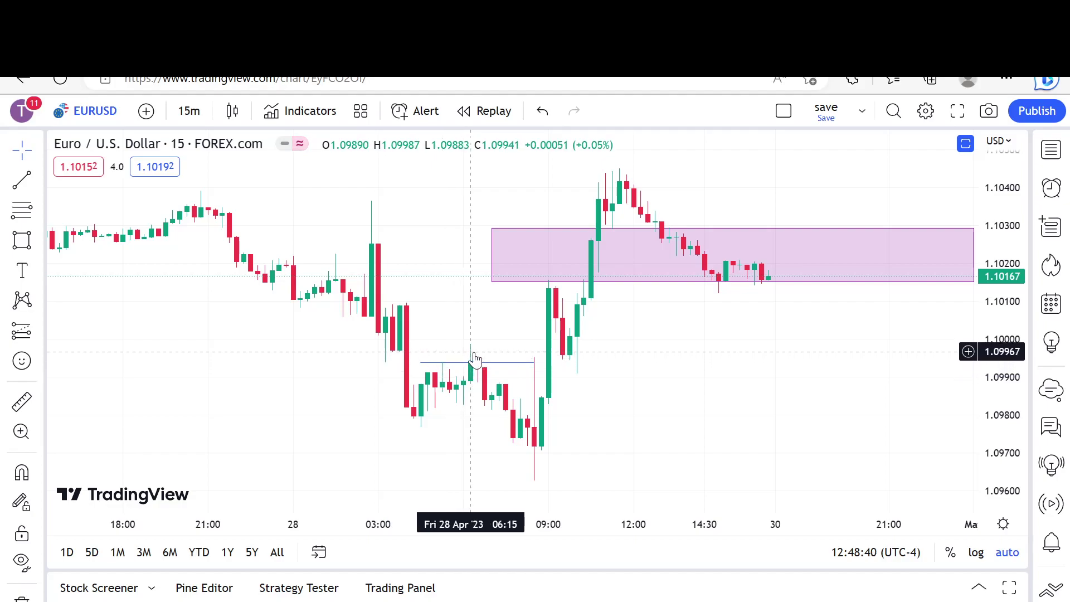
{"action": "left_click", "coordinate": [475, 362]}
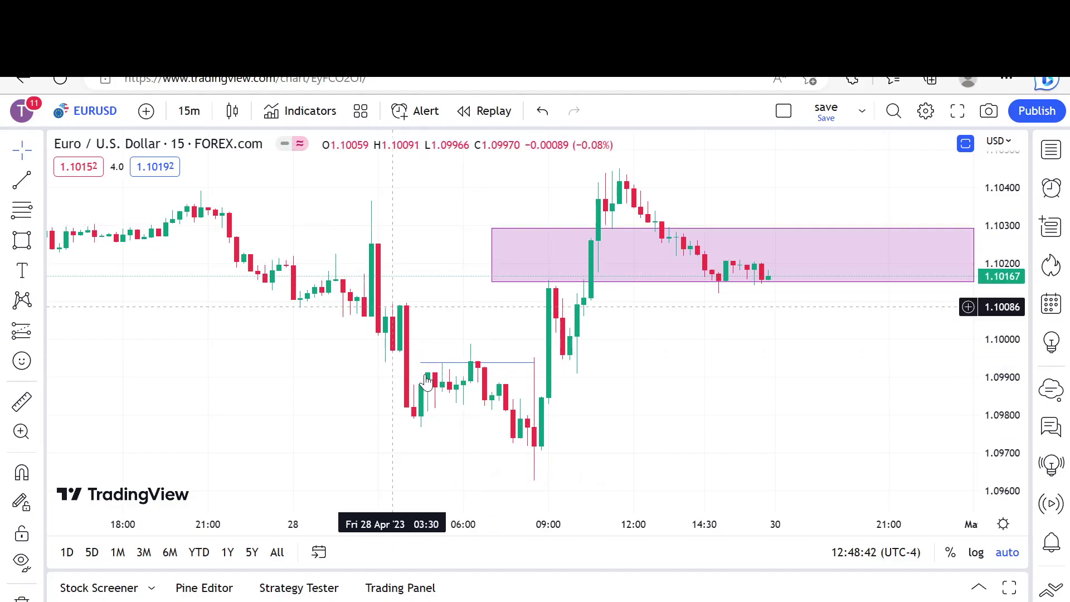
{"action": "left_click", "coordinate": [490, 296]}
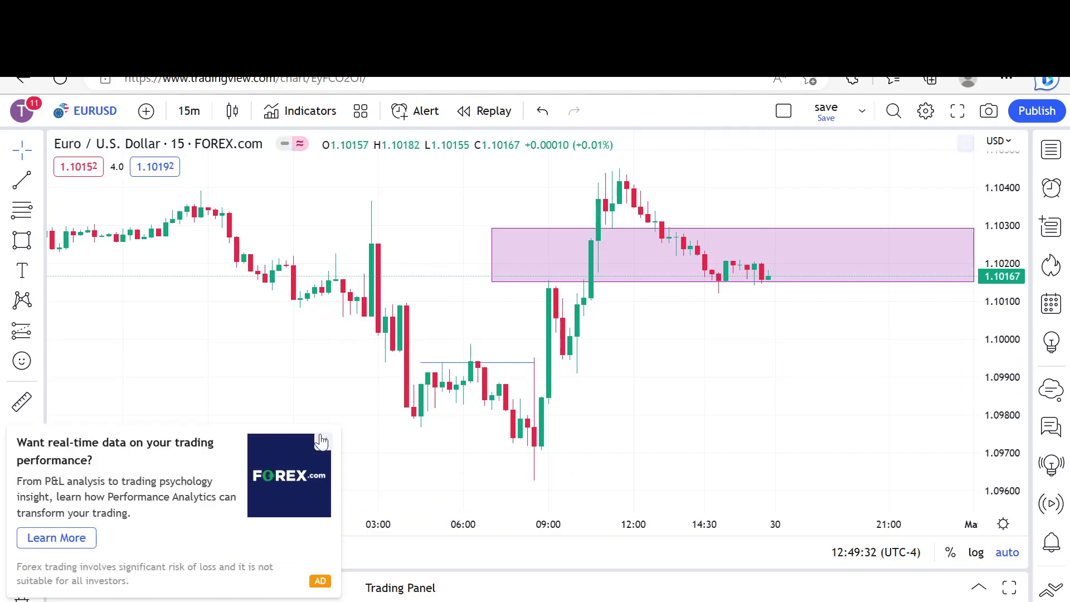
{"action": "left_click", "coordinate": [323, 440]}
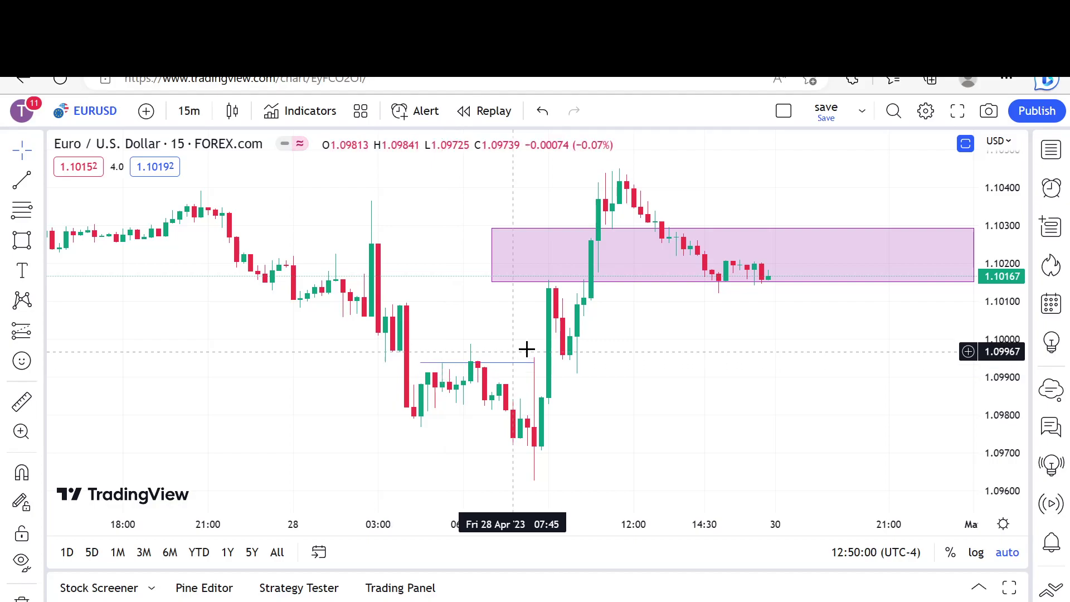
{"action": "left_click", "coordinate": [455, 355]}
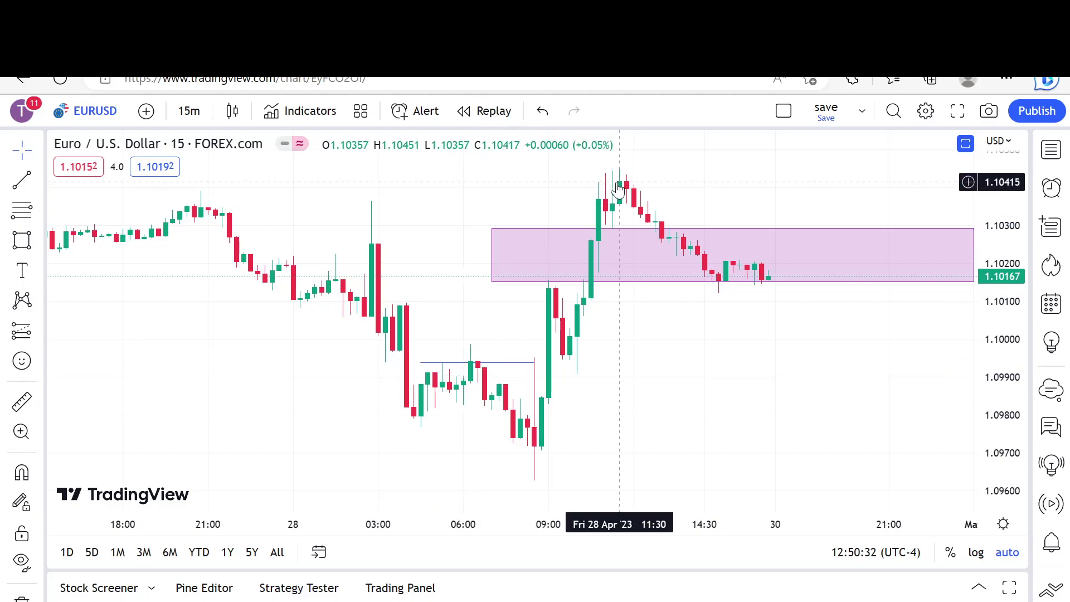
Step: Compare the rectangle zone on the 1-hour and 15-minute intervals, showing more of the price history
{"action": "left_click", "coordinate": [190, 111]}
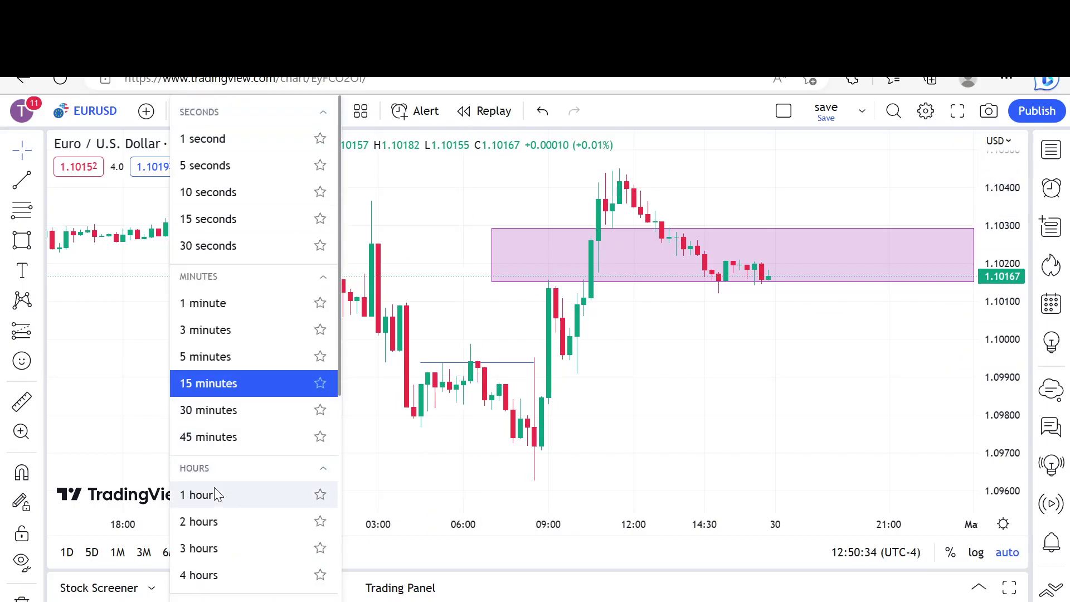
{"action": "left_click", "coordinate": [209, 504]}
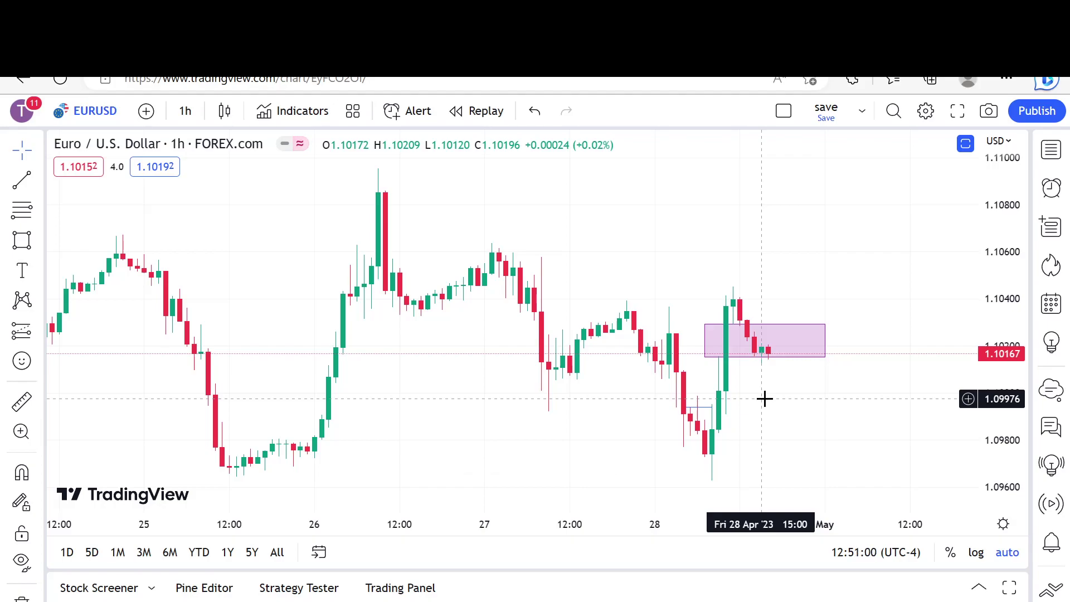
{"action": "left_click", "coordinate": [185, 110]}
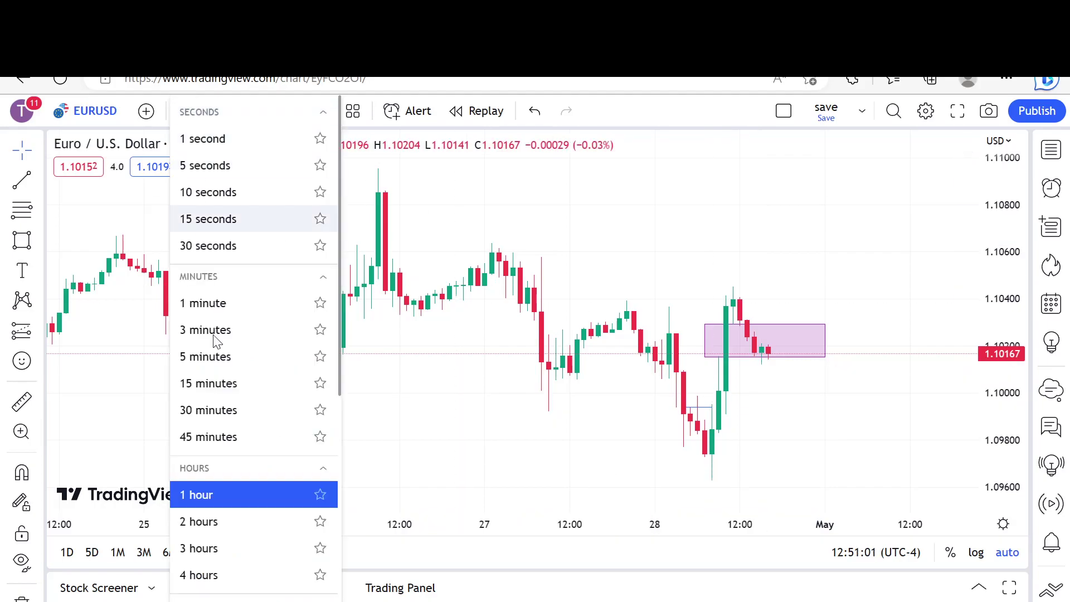
{"action": "left_click", "coordinate": [207, 383]}
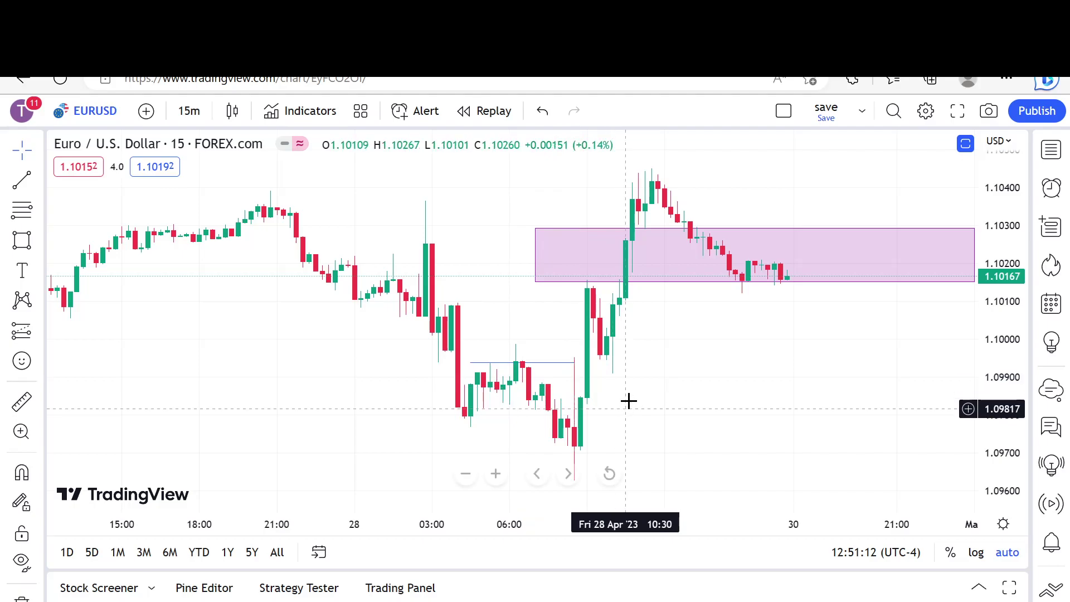
{"action": "scroll", "coordinate": [628, 401], "scroll_direction": "down", "scroll_amount": 2}
{"action": "scroll", "coordinate": [630, 406], "scroll_direction": "down", "scroll_amount": 2}
{"action": "scroll", "coordinate": [631, 407], "scroll_direction": "down", "scroll_amount": 1}
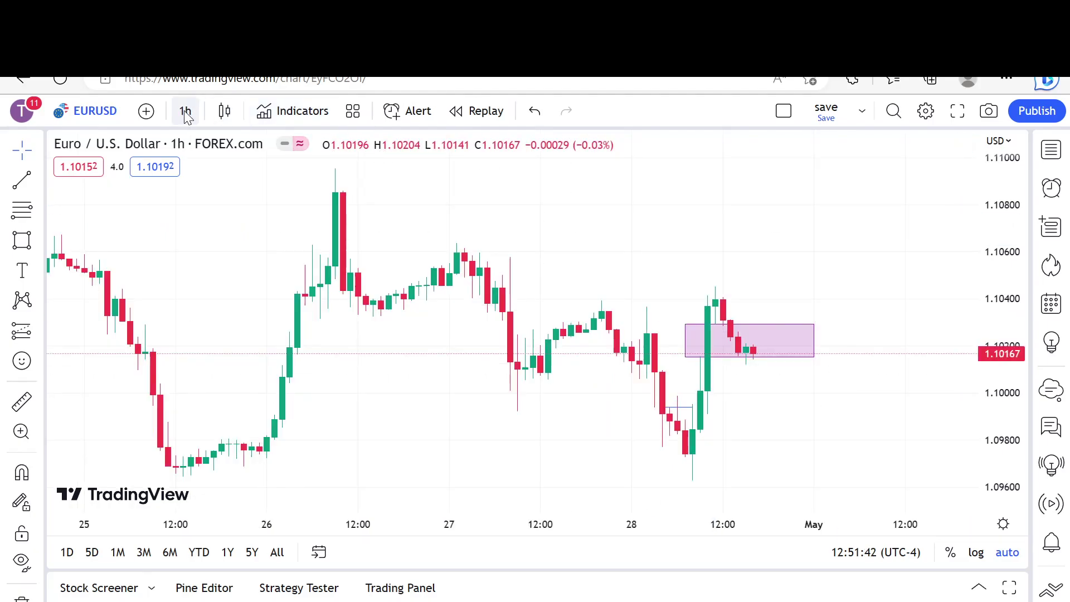
Step: Set the chart to the 15-minute interval and examine the price action before and inside the rectangle zone
{"action": "left_click", "coordinate": [186, 111]}
{"action": "left_click", "coordinate": [216, 384]}
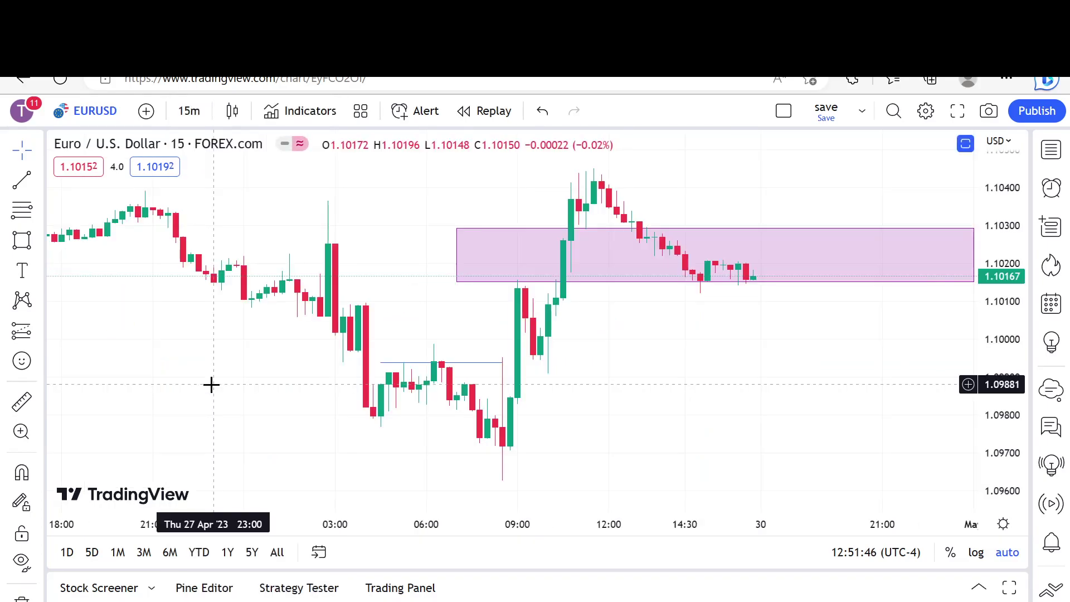
{"action": "scroll", "coordinate": [211, 384], "scroll_direction": "down", "scroll_amount": 2}
{"action": "mouse_move", "coordinate": [541, 453]}
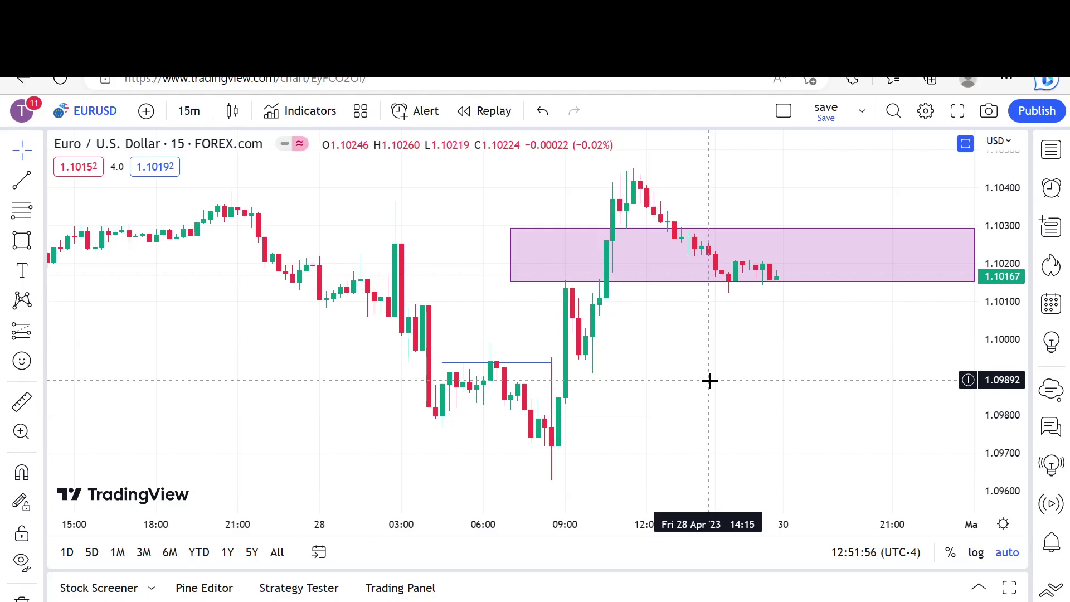
{"action": "scroll", "coordinate": [710, 381], "scroll_direction": "down", "scroll_amount": 2}
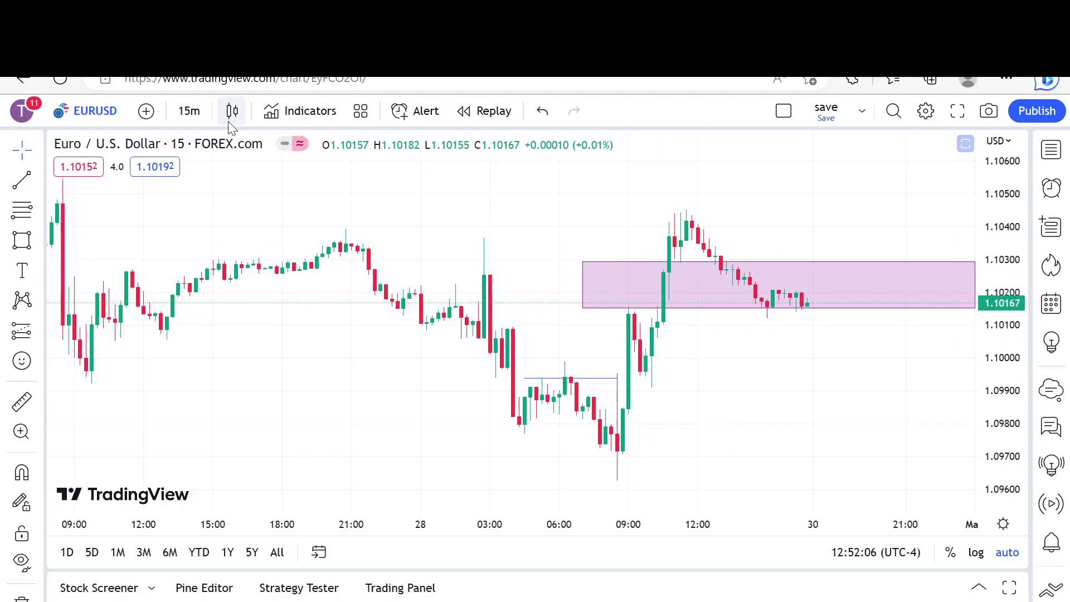
Step: Set the chart interval to 1 hour, with the candles around the rectangle zone enlarged
{"action": "left_click", "coordinate": [189, 110]}
{"action": "left_click", "coordinate": [201, 493]}
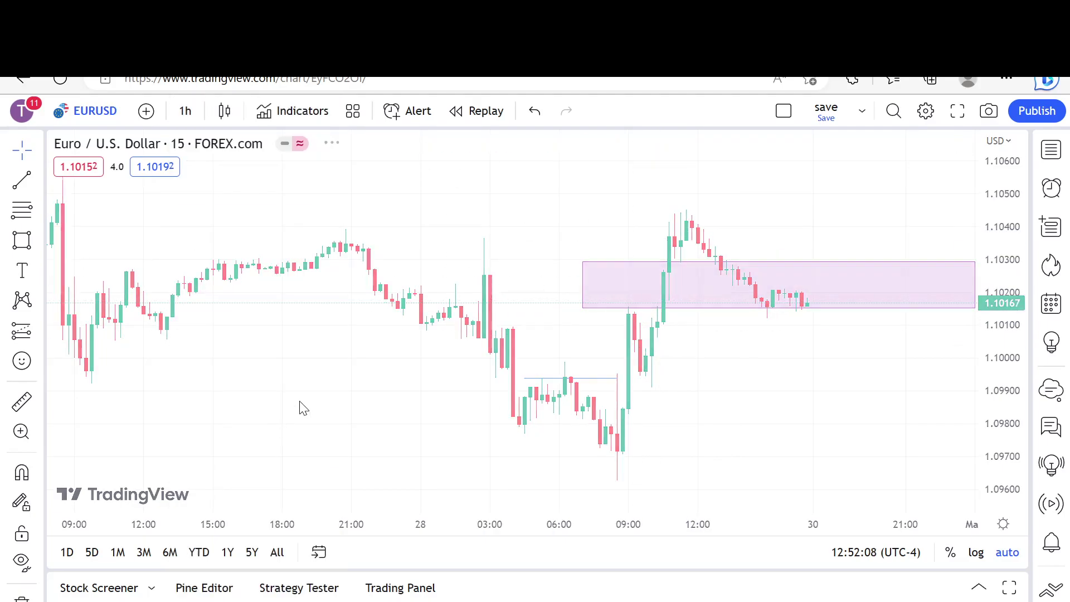
{"action": "scroll", "coordinate": [299, 401], "scroll_direction": "up", "scroll_amount": 3}
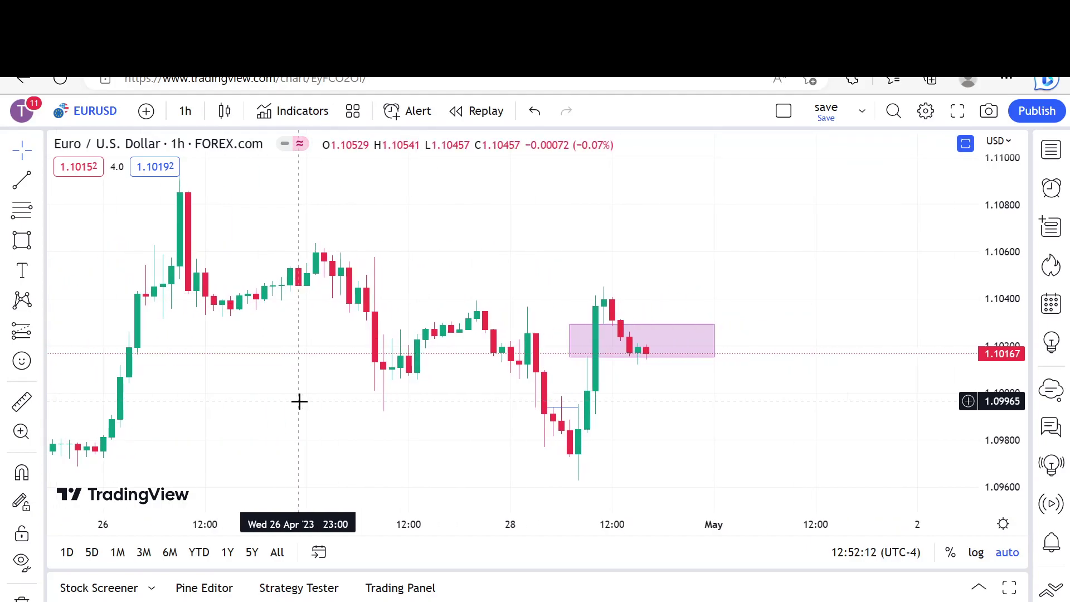
Step: Draw a descending trend line from the 28 April 16:00 candle at 1.10172 to 30 April 22:00 at 1.09549
{"action": "left_click", "coordinate": [656, 361]}
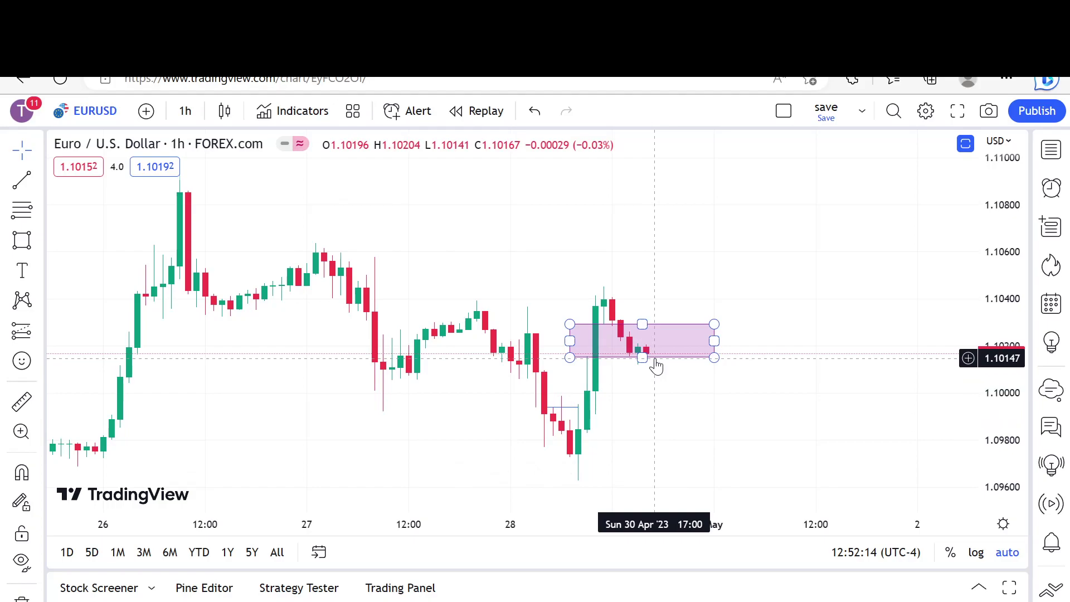
{"action": "left_click", "coordinate": [22, 180]}
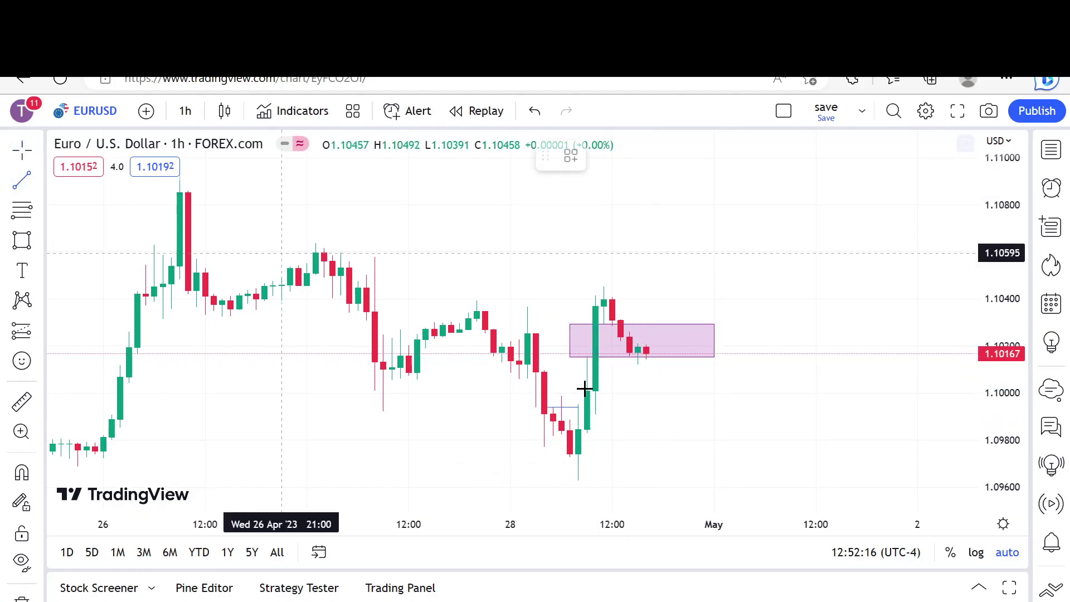
{"action": "left_click", "coordinate": [646, 352]}
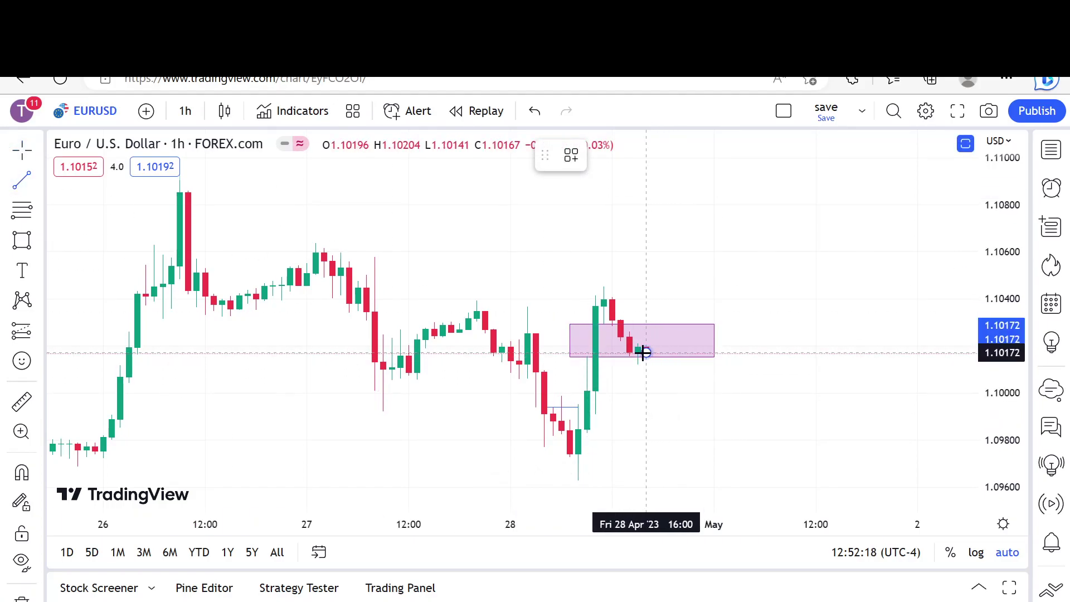
{"action": "left_click", "coordinate": [696, 497]}
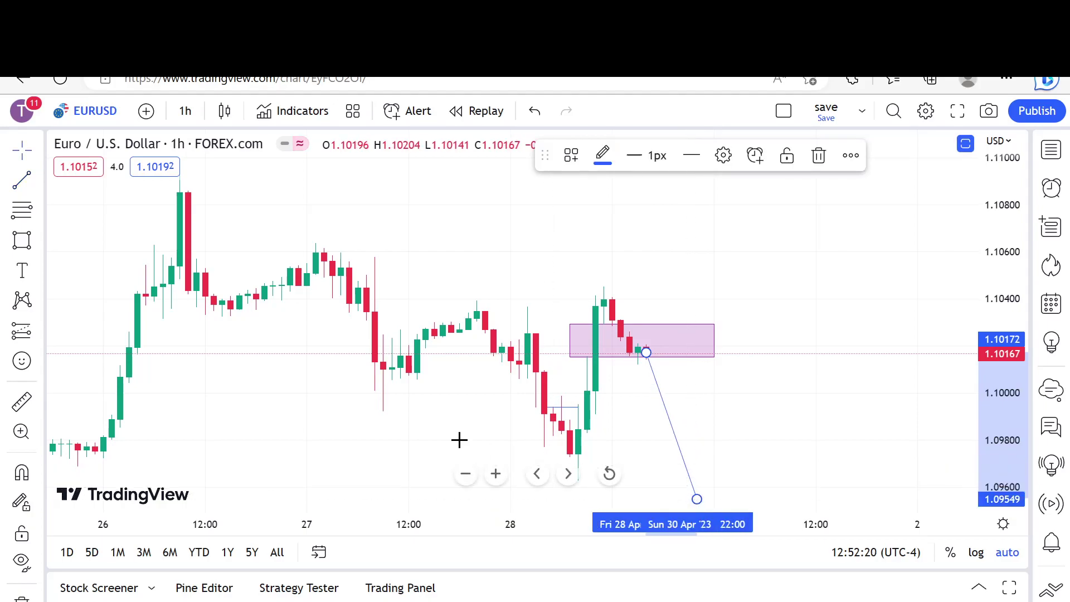
{"action": "left_click", "coordinate": [423, 430]}
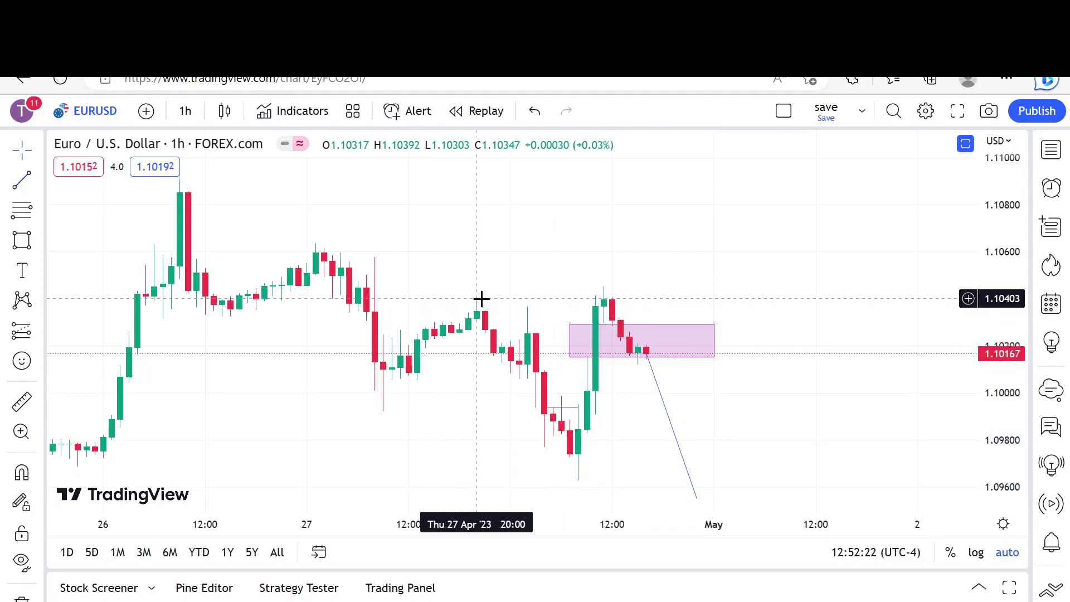